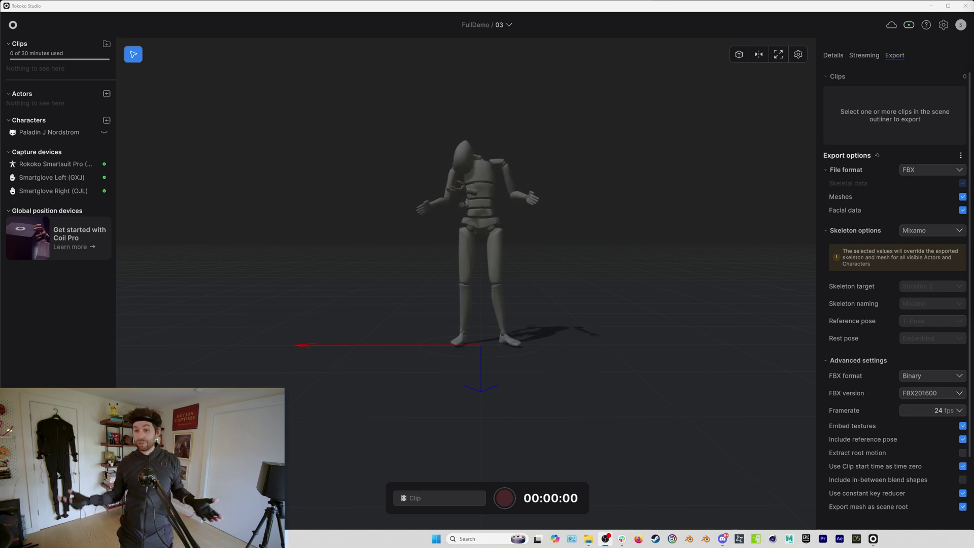
Step: Add the performer as an actor with the Smartsuit Pro and both Smartgloves assigned, and calibrate the actor
click(107, 94)
click(166, 104)
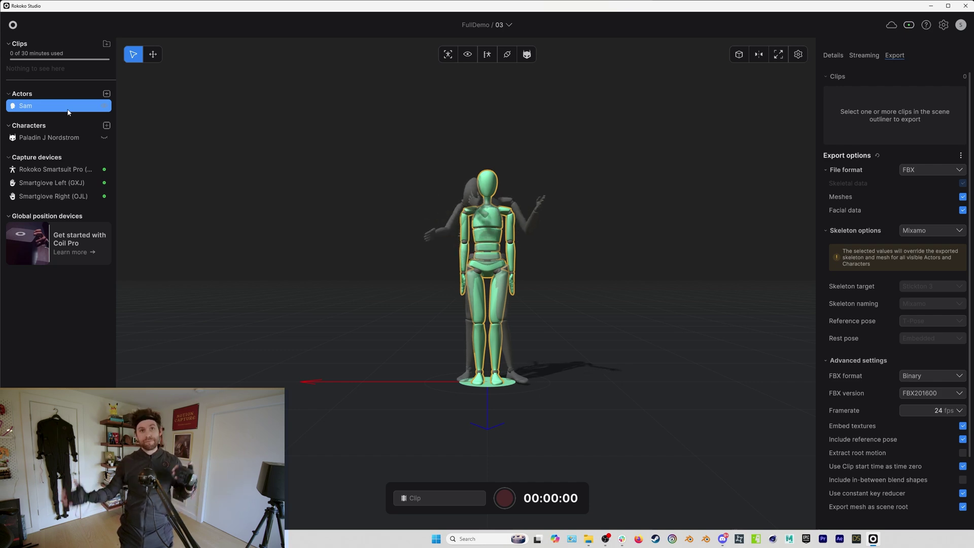
drag(56, 169, 58, 111)
click(448, 55)
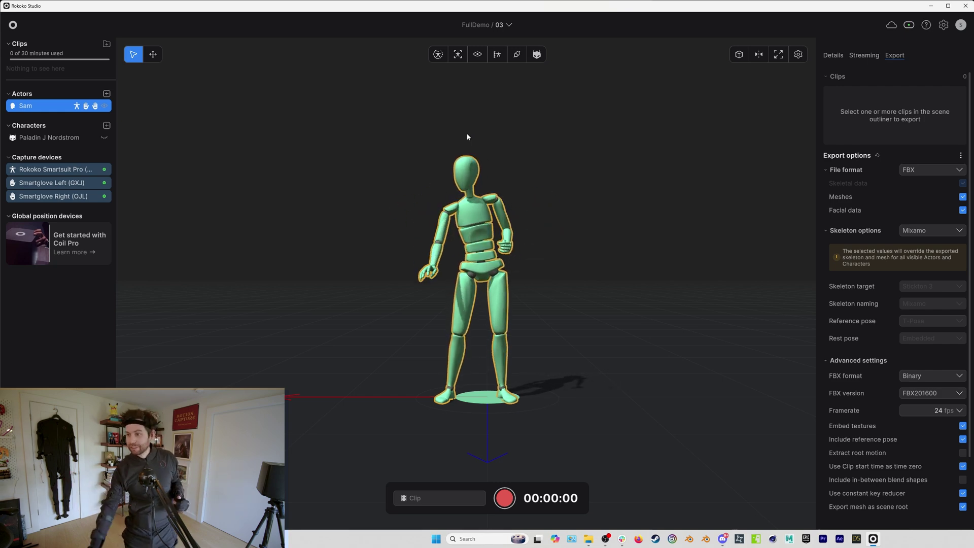
Step: Show the Paladin character in the scene and retarget the actor's motion to it
click(103, 137)
scroll(296, 233, down, 2)
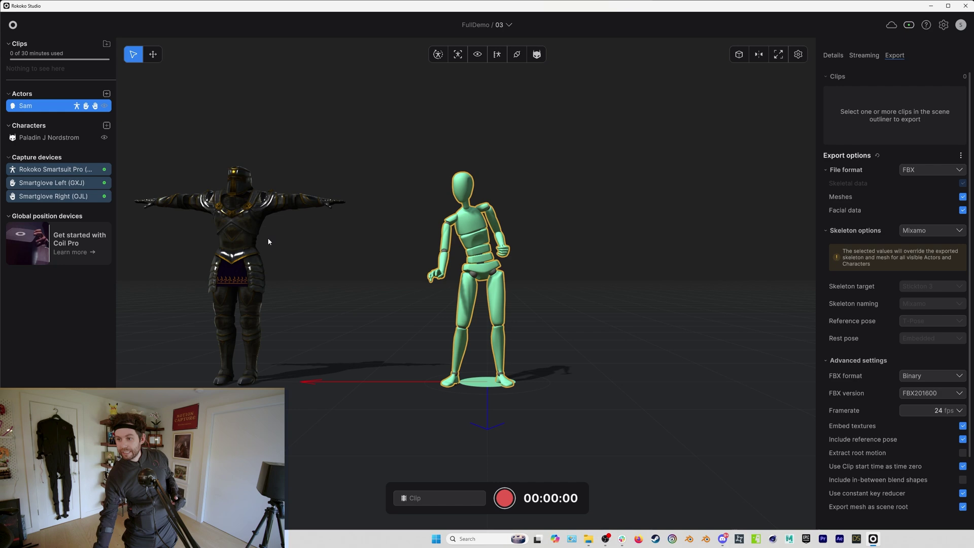
click(144, 176)
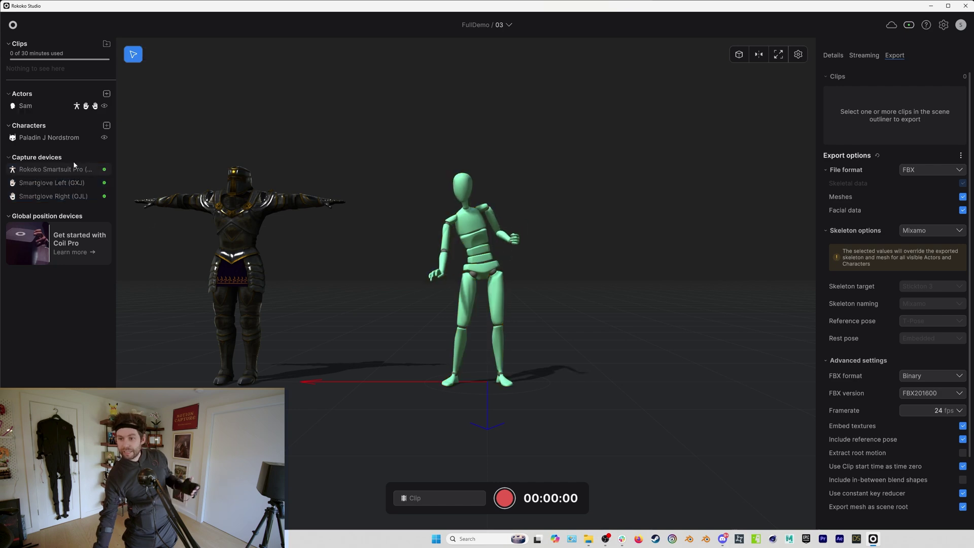
drag(67, 124, 67, 110)
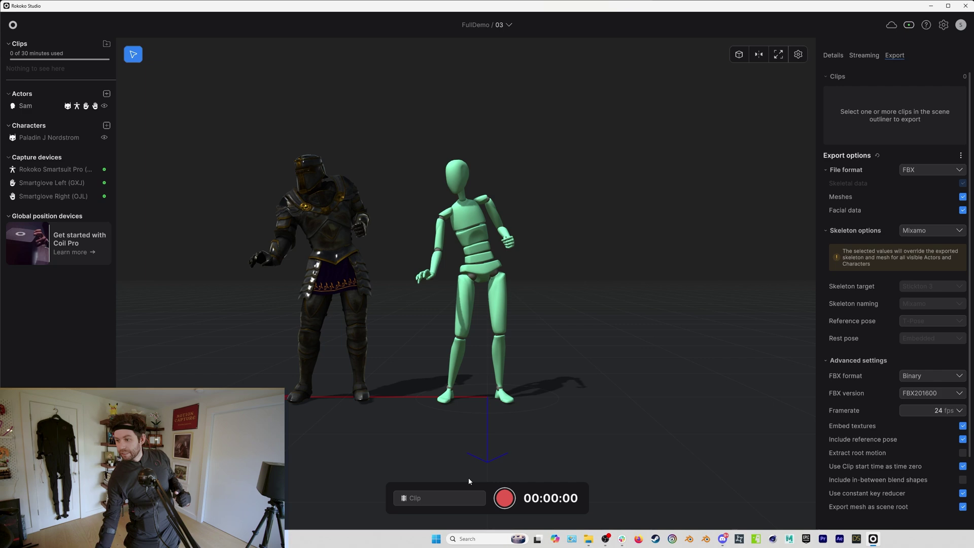
Step: Record a motion clip of the actor driving the Paladin character, and clear the selection once recording is stopped
click(497, 496)
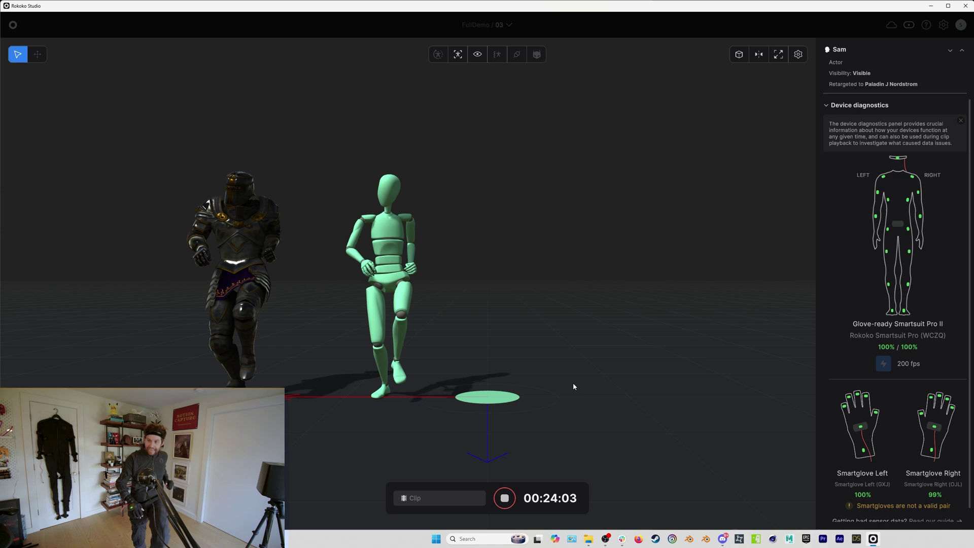
click(505, 498)
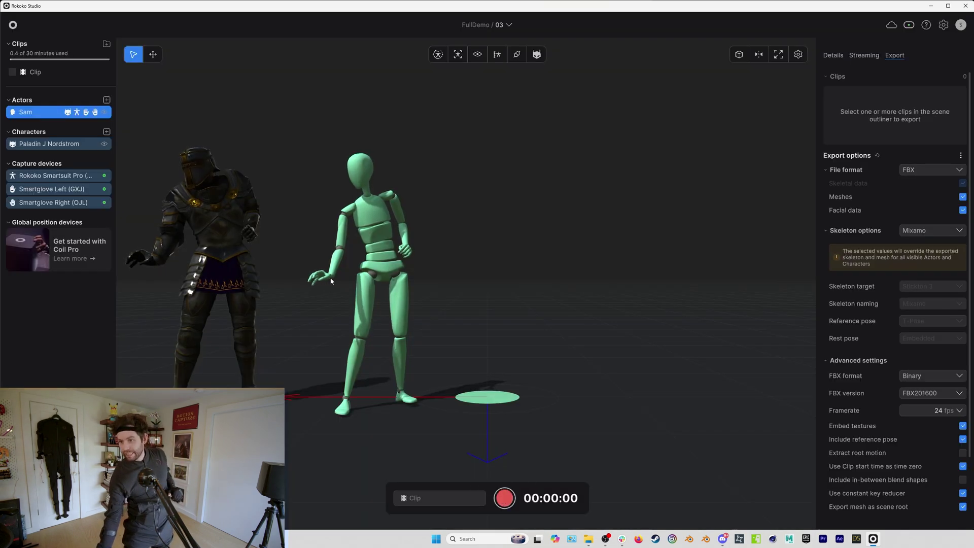
click(433, 205)
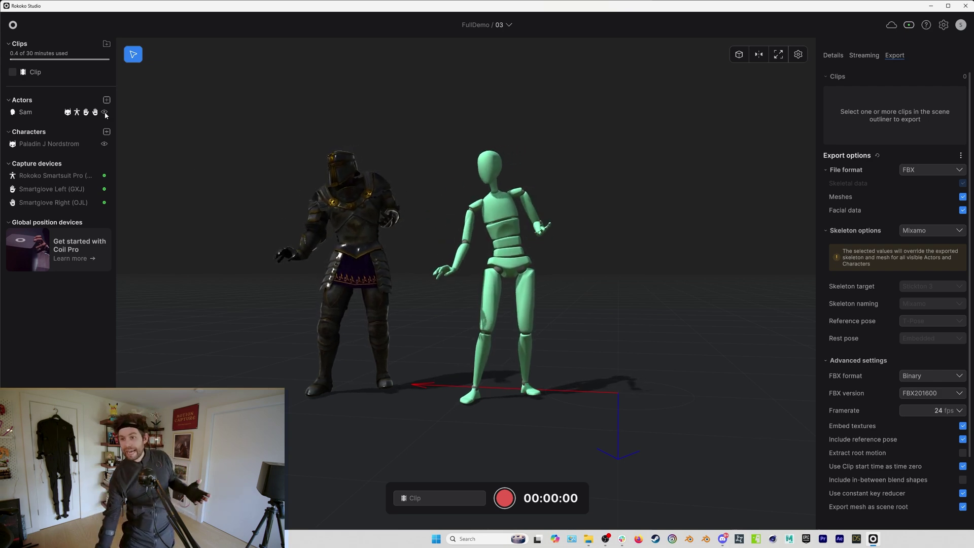
Step: Open the recorded clip for editing and go to about 17 s to check the foot contacts
double_click(72, 77)
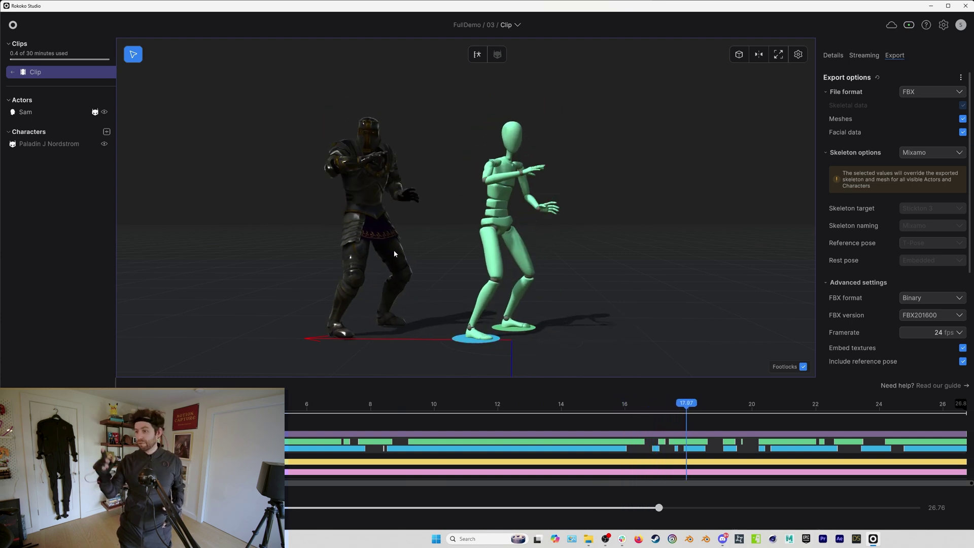
click(708, 406)
drag(708, 406, 658, 406)
drag(540, 334, 533, 293)
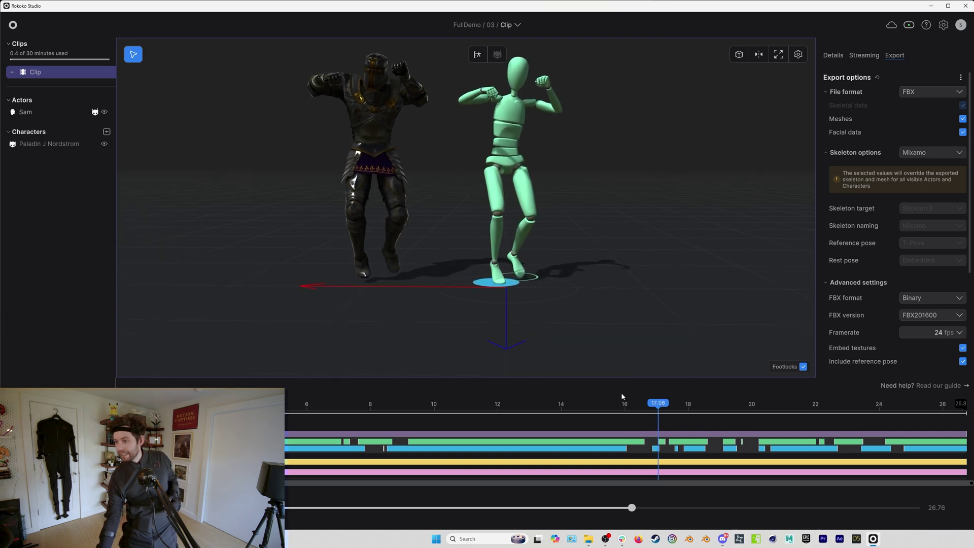
Step: Shift the short blue footlock segment just after 16 s so it starts at about 16.6 s
mouse_move(623, 404)
mouse_down()
mouse_move(642, 406)
mouse_move(609, 406)
mouse_move(634, 406)
mouse_move(625, 407)
mouse_up()
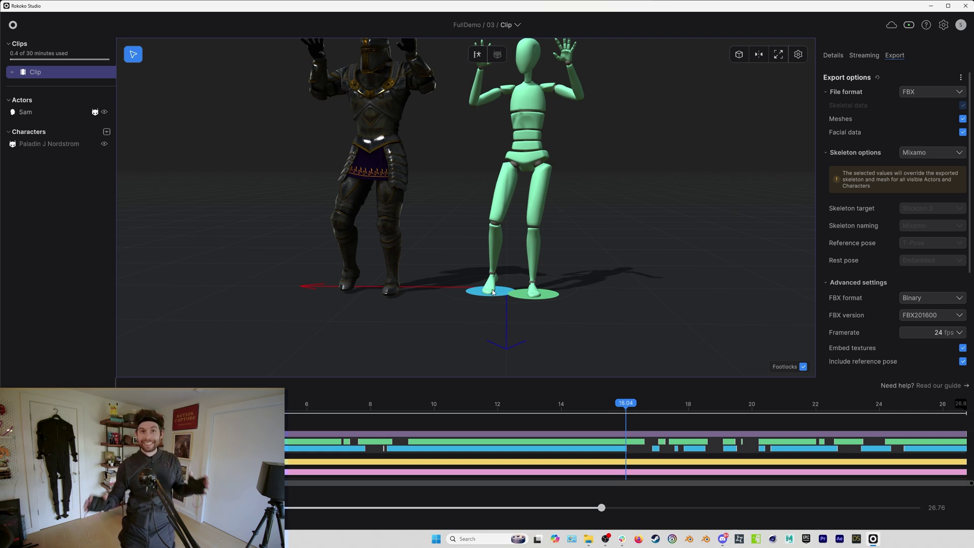
click(625, 404)
drag(626, 404, 645, 406)
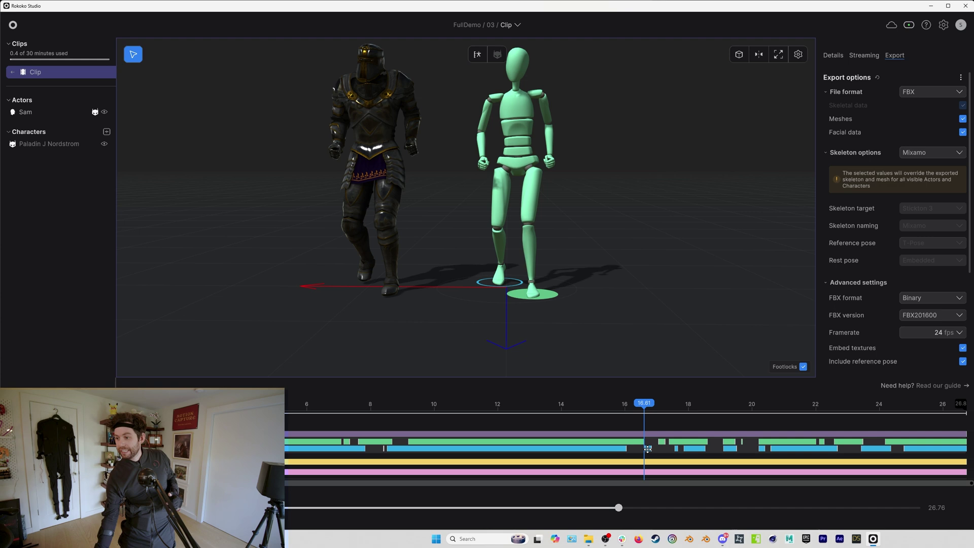
Step: Remove the short green footlock segment near 17.2 s and the short blue one near 17.6 s
drag(651, 405, 668, 440)
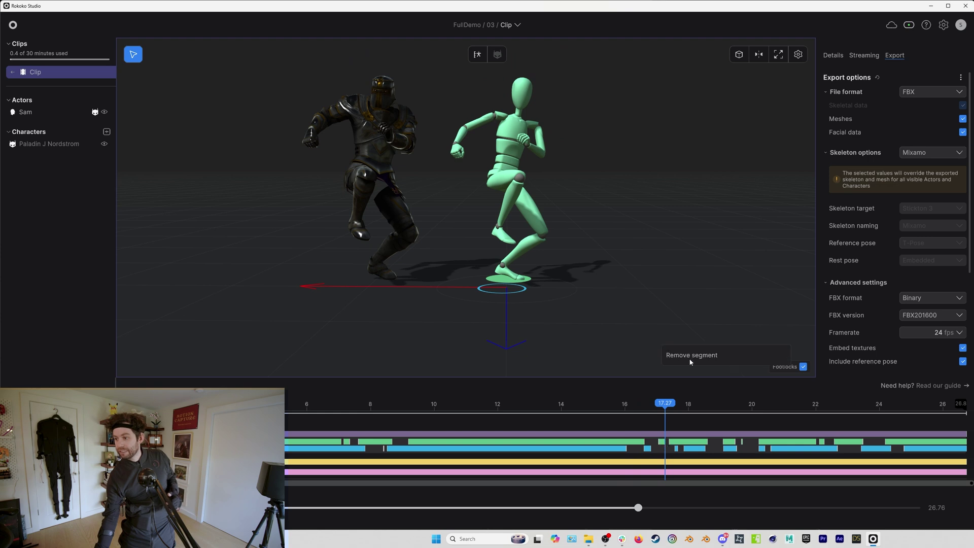
drag(664, 406, 665, 404)
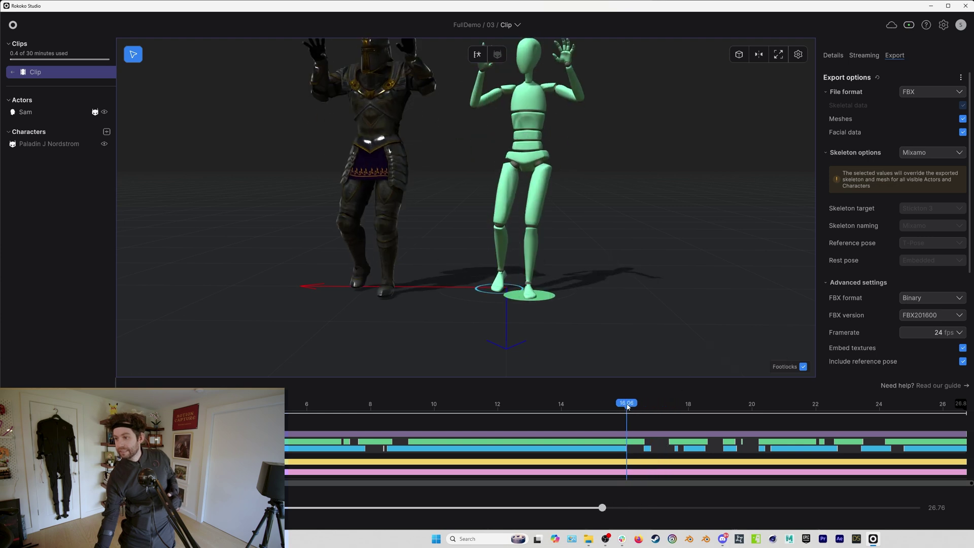
drag(627, 407, 690, 419)
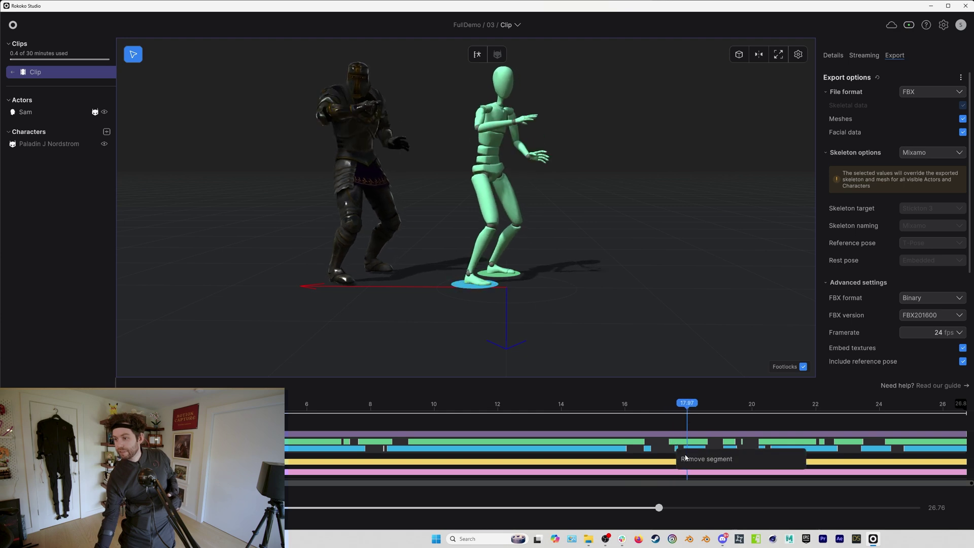
Step: Adjust the green and blue footlock segments near 19 s to span about 18.9 to 19.1 s
drag(687, 403, 718, 401)
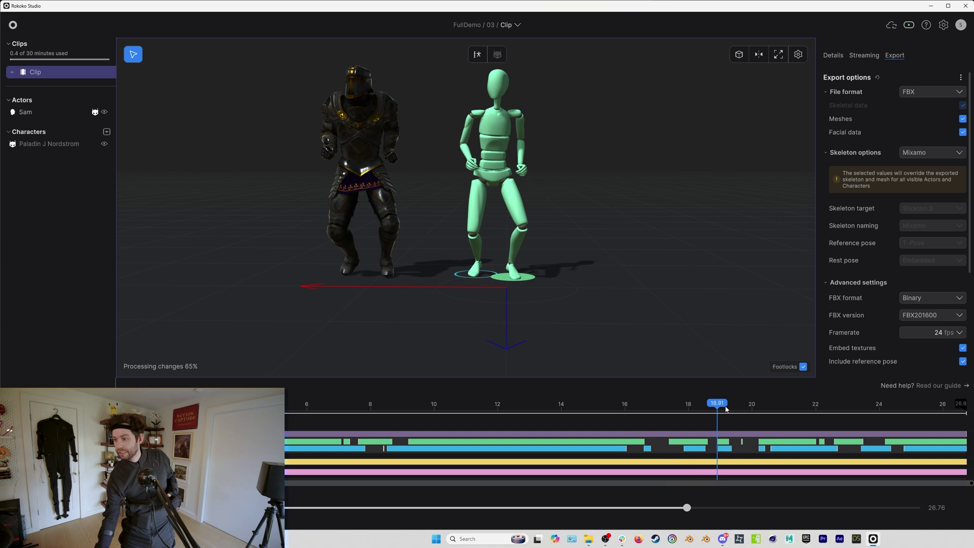
mouse_move(717, 405)
mouse_down()
mouse_move(695, 405)
mouse_move(724, 409)
mouse_up()
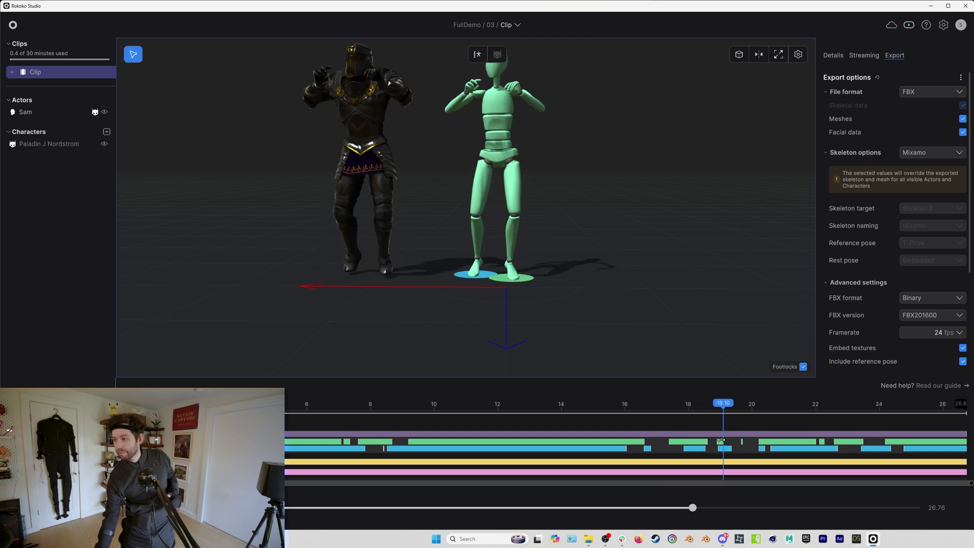
drag(730, 449, 722, 449)
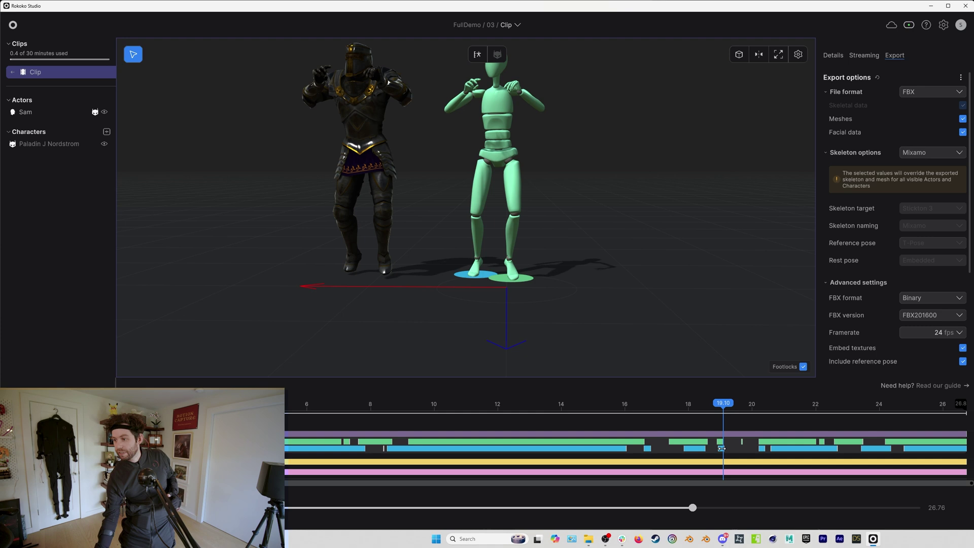
Step: Place short green and blue footlock segments at about 19.5 s and play the clip back from about 14 s
drag(724, 404, 735, 404)
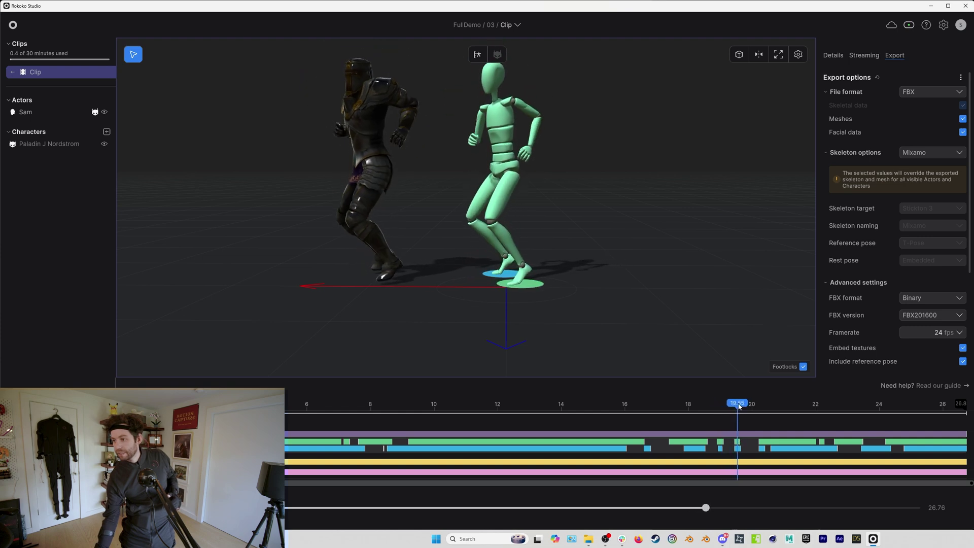
drag(736, 404, 599, 404)
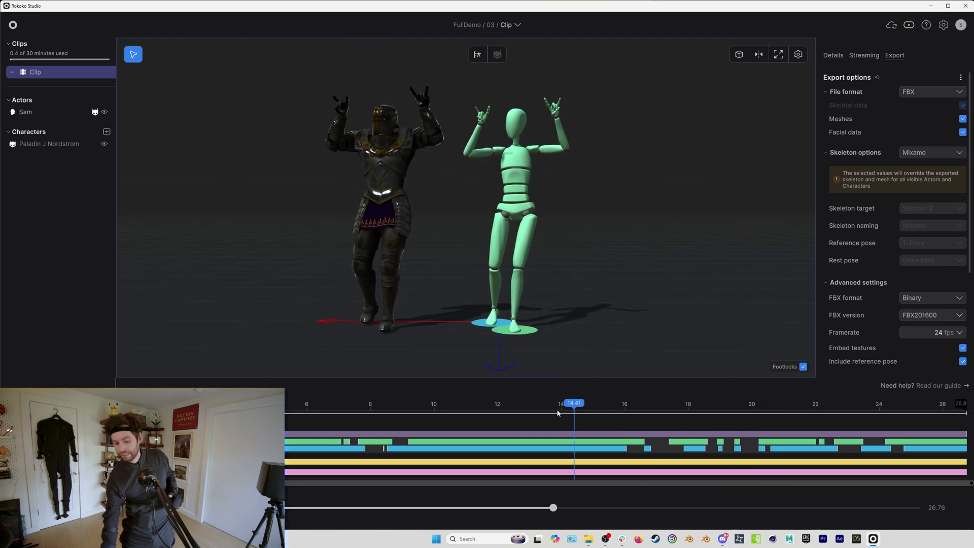
key(Left)
key(space)
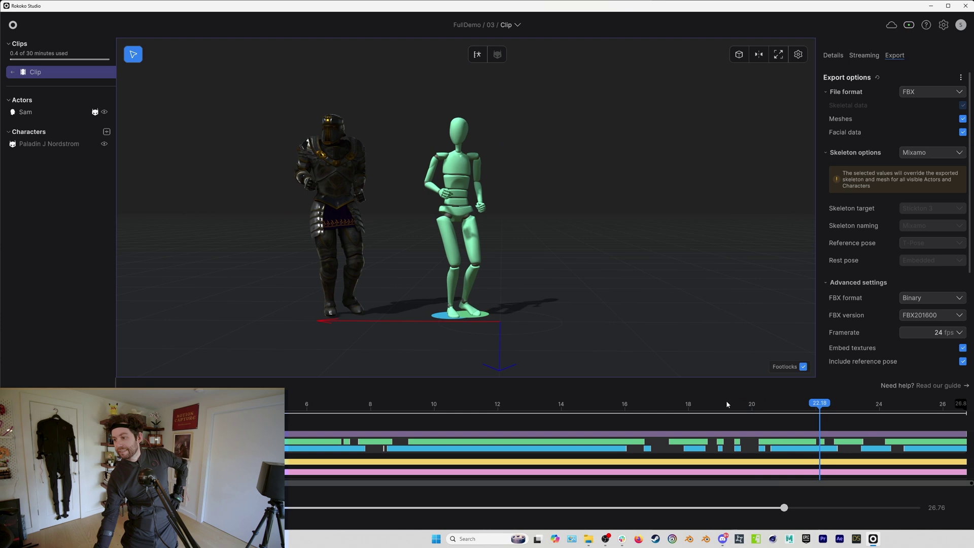
Step: Move the short green and blue footlock segments to about 19.6 s and replay the edited section
drag(825, 403, 740, 428)
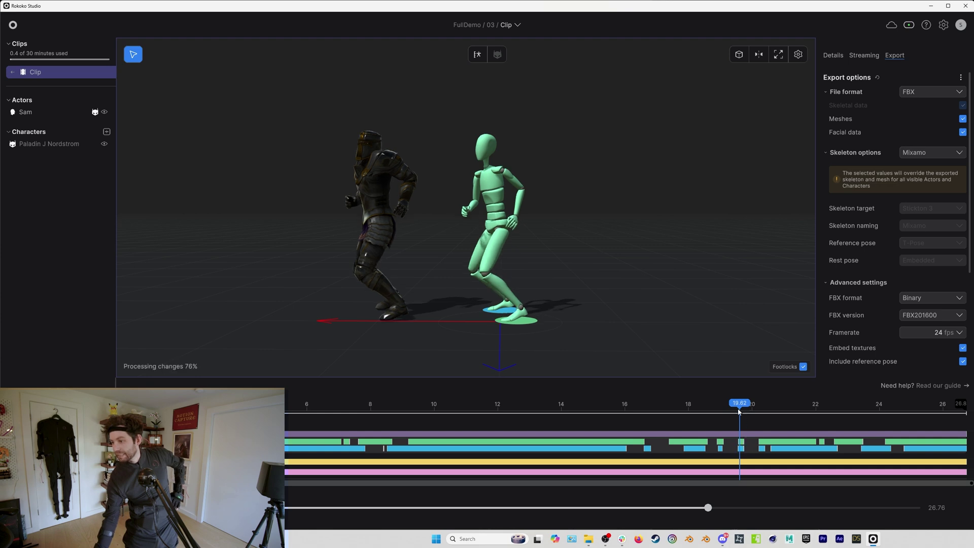
drag(739, 412, 705, 409)
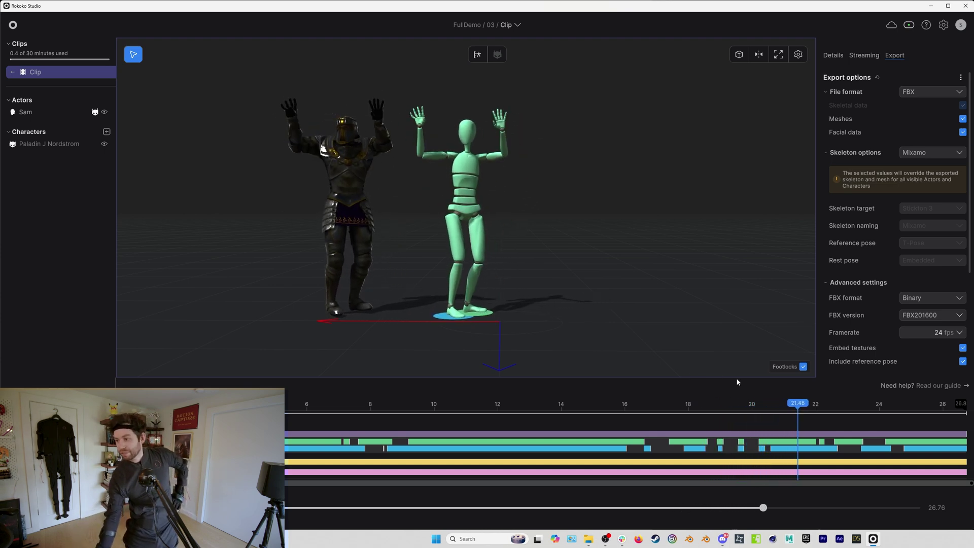
click(750, 412)
drag(711, 420, 365, 413)
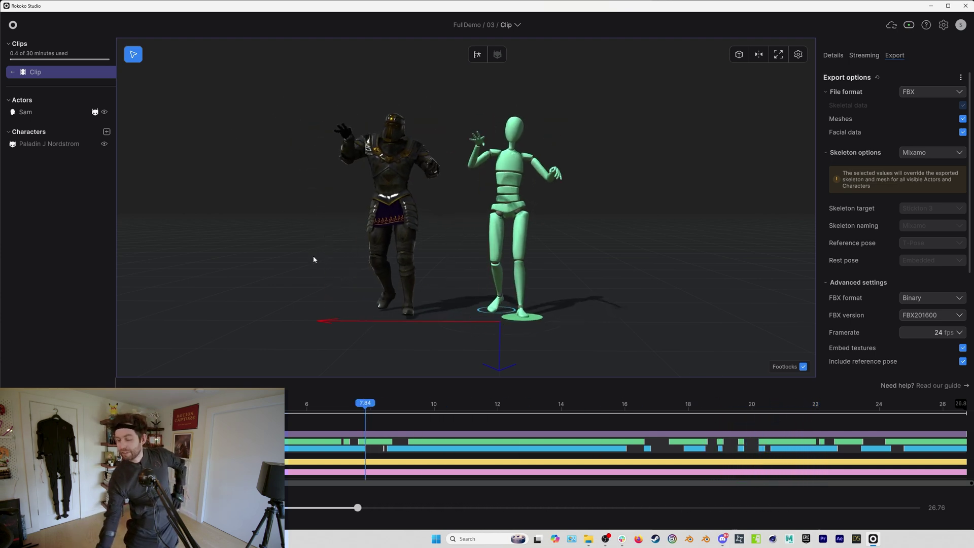
Step: Leave the clip editor, return to the live scene and hide the Paladin character
click(10, 70)
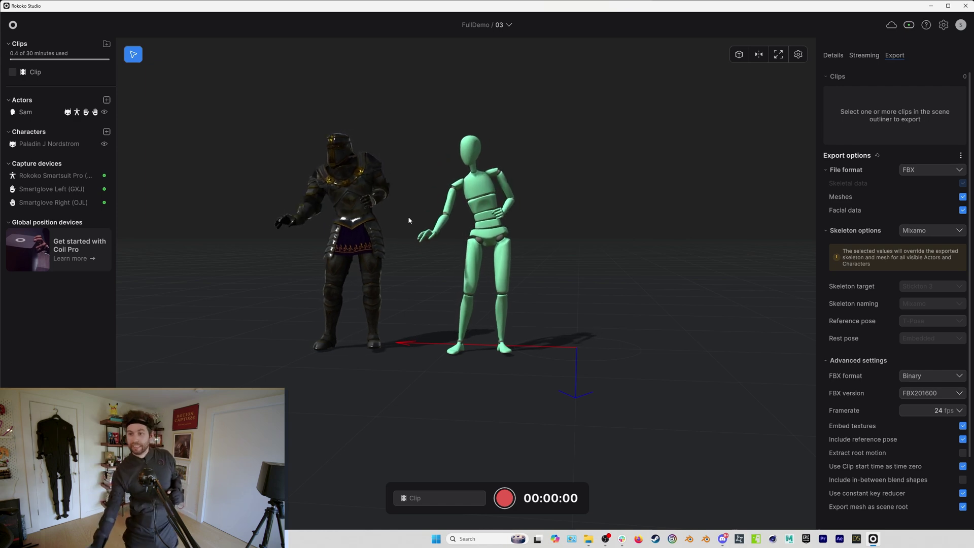
click(103, 144)
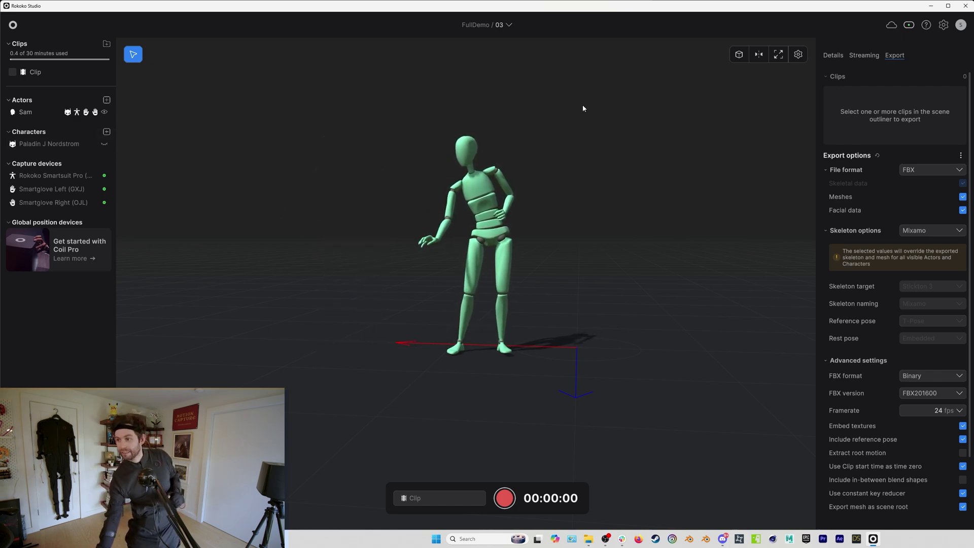
scroll(508, 117, up, 5)
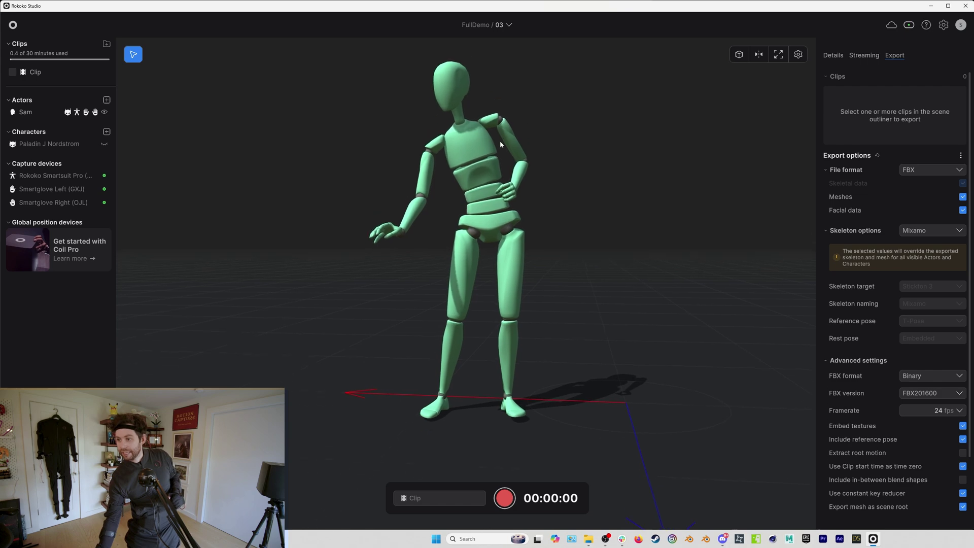
click(492, 163)
click(547, 171)
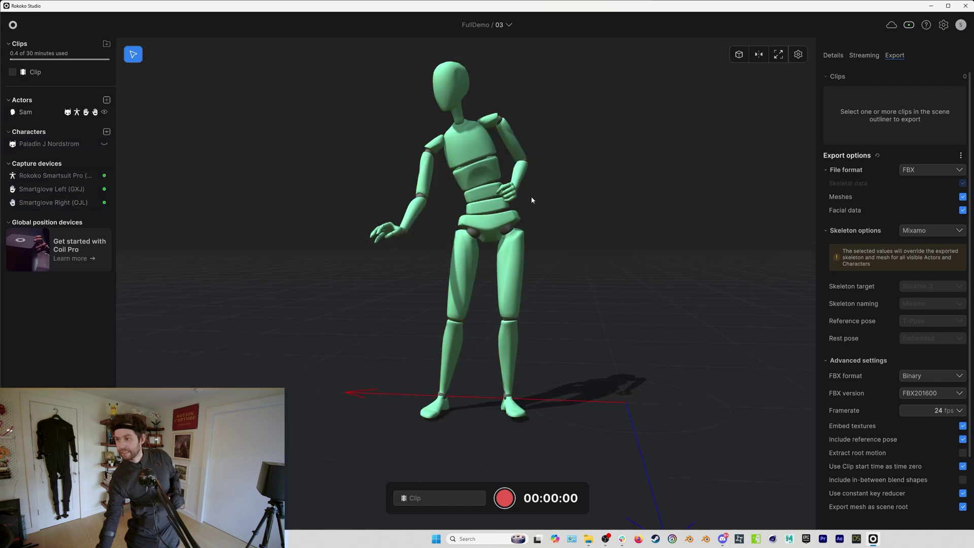
Step: Connect the iPhone-9A3 Face Capture device and assign it to the actor
scroll(605, 278, down, 3)
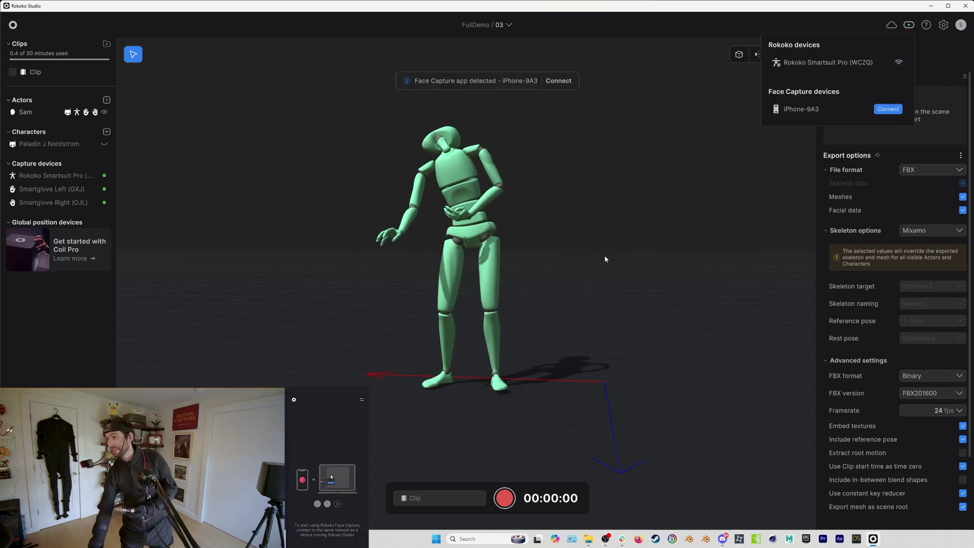
click(887, 109)
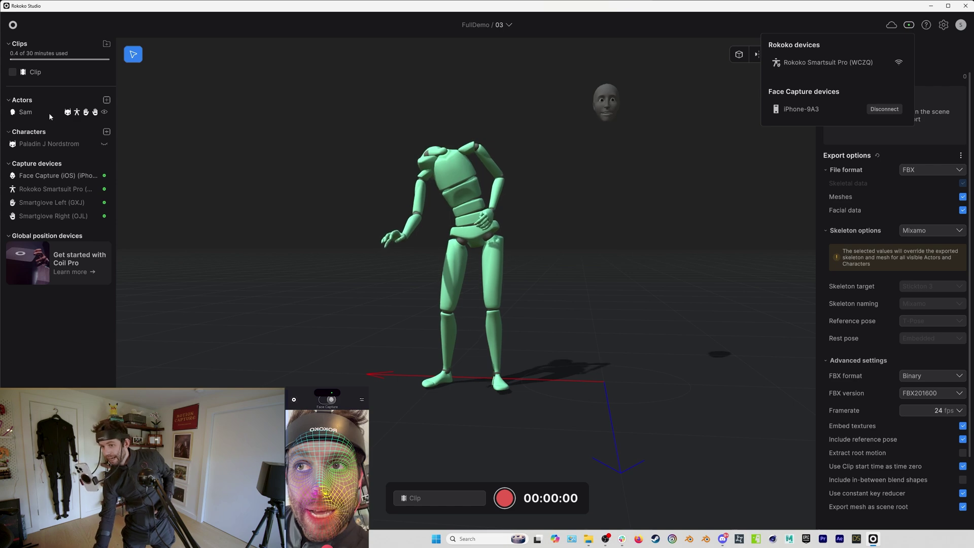
click(75, 173)
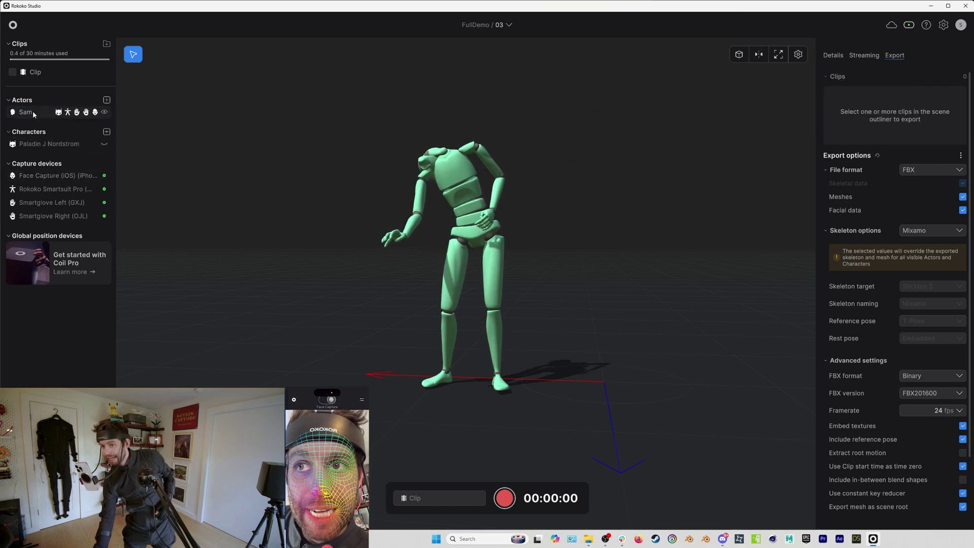
Step: Calibrate the actor again with face capture assigned, and clear the selection
click(67, 110)
click(440, 57)
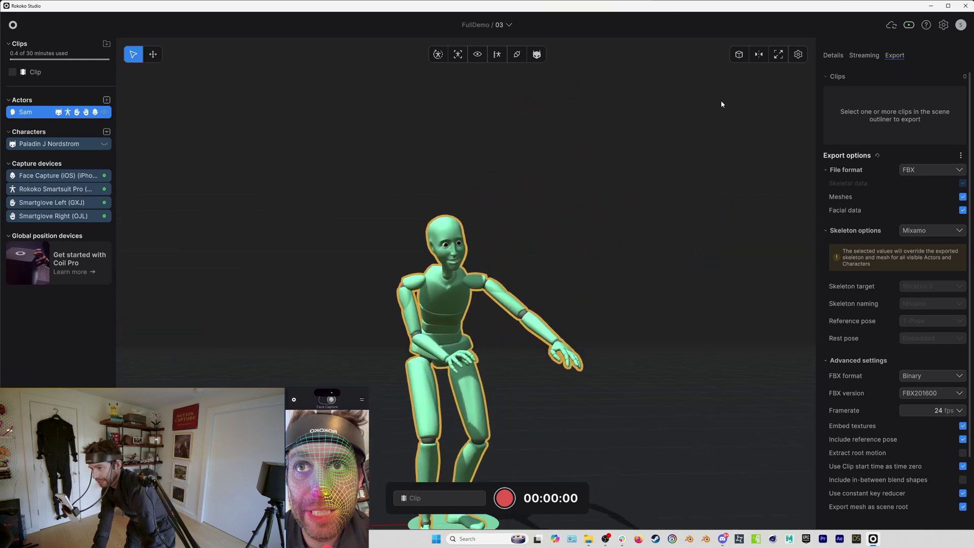
click(616, 146)
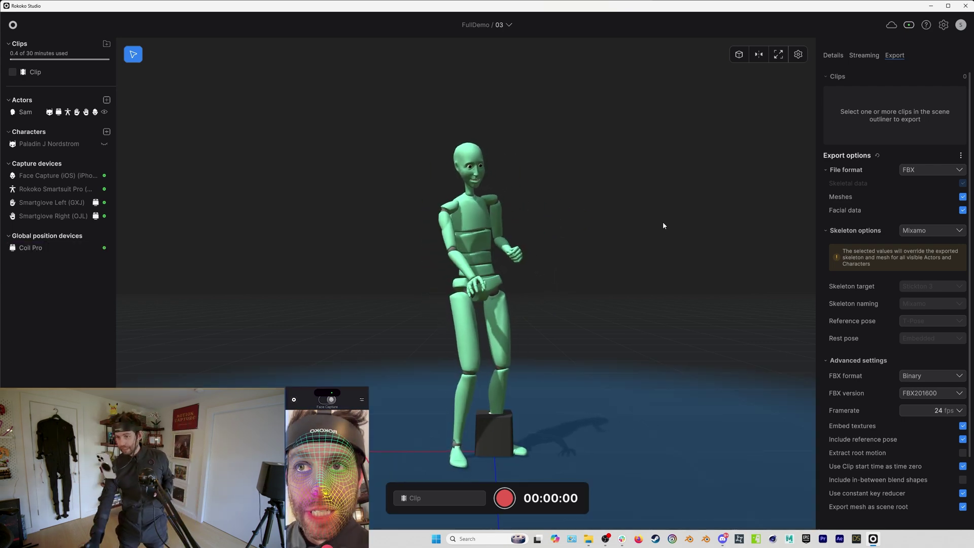
Step: Calibrate the actor with the Coil Pro assigned as its global position device
click(36, 112)
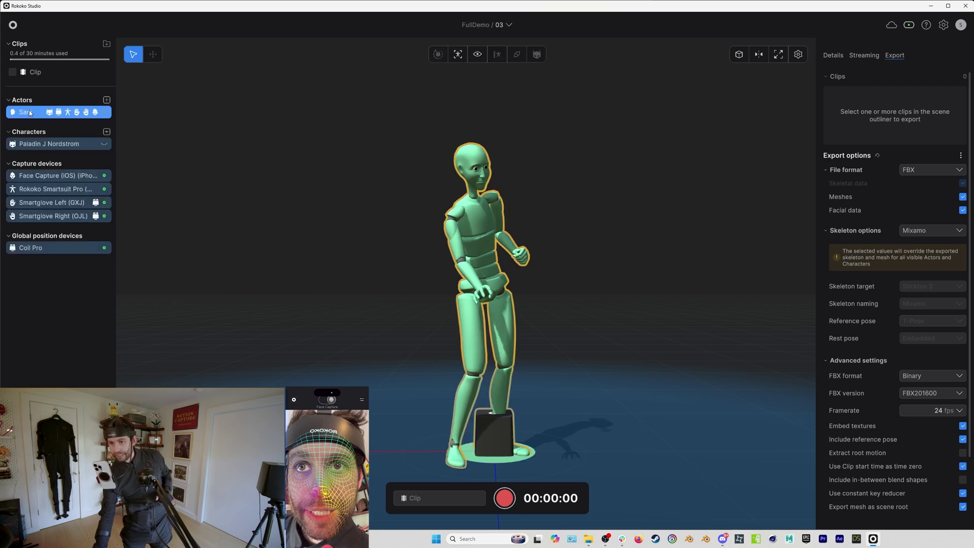
key(c)
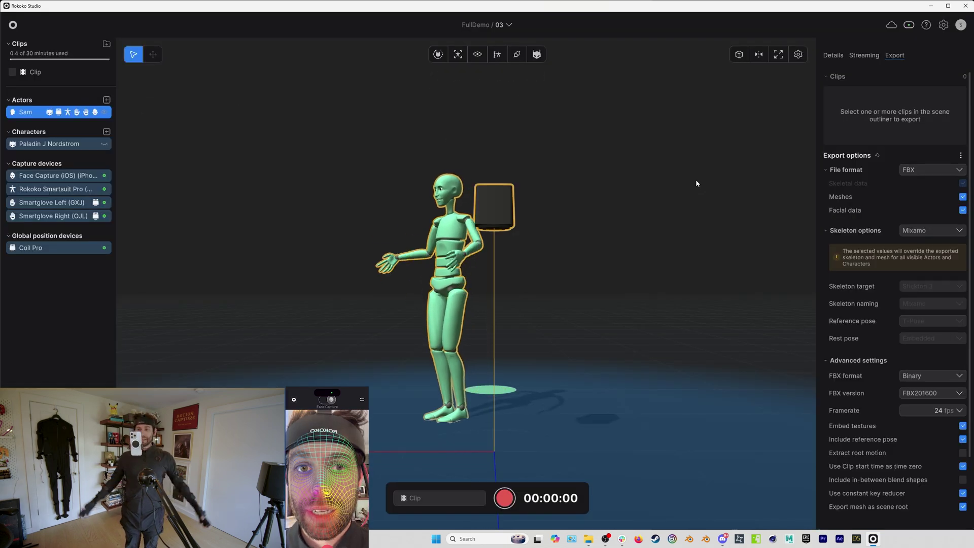
drag(695, 178, 535, 204)
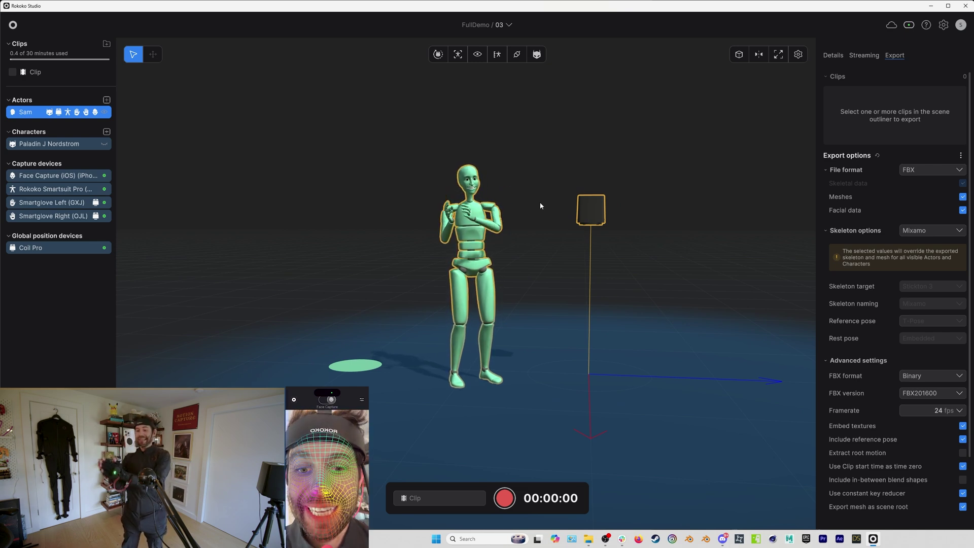
scroll(454, 168, up, 3)
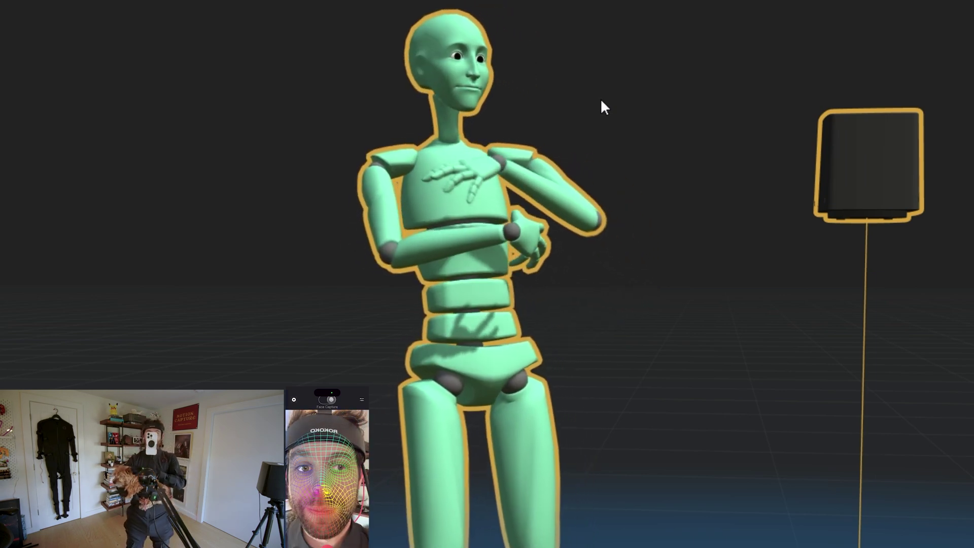
drag(599, 101, 588, 108)
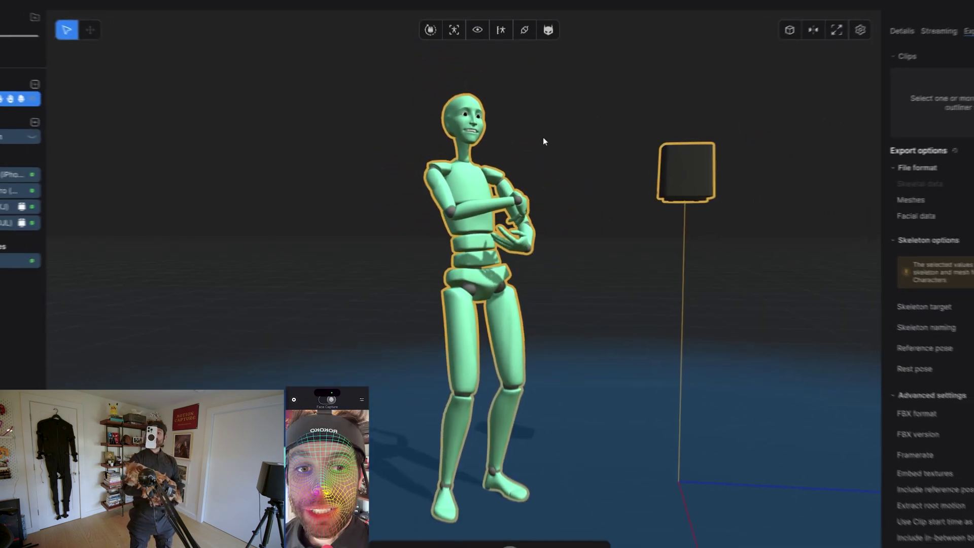